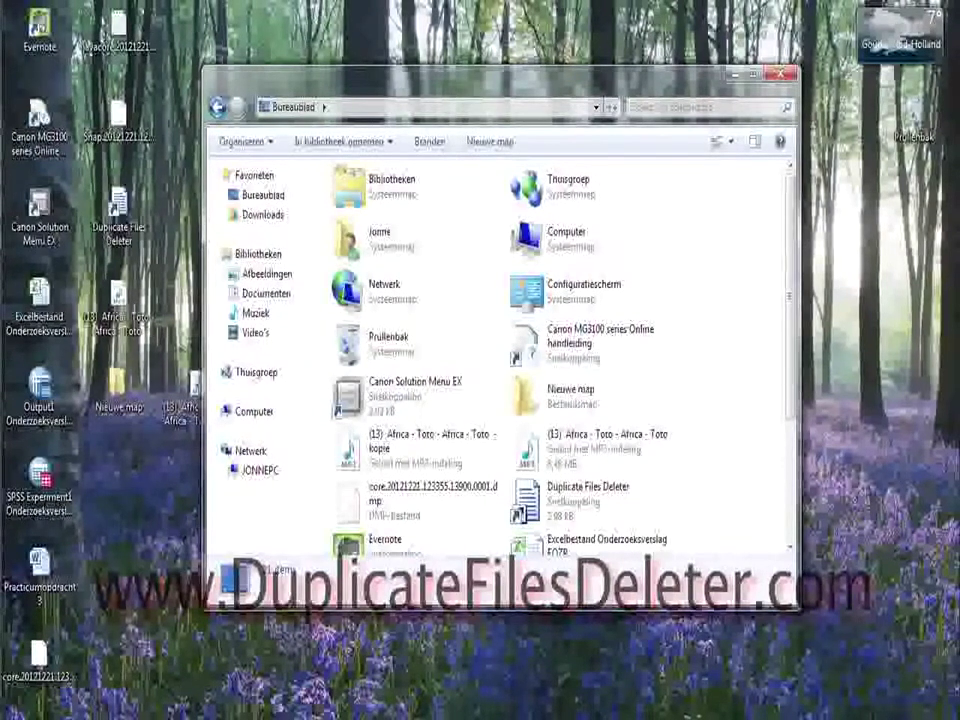
Close the desktop folder window and inspect the two Africa - Toto MP3 copies on the desktop.
{"action": "left_click", "coordinate": [780, 73]}
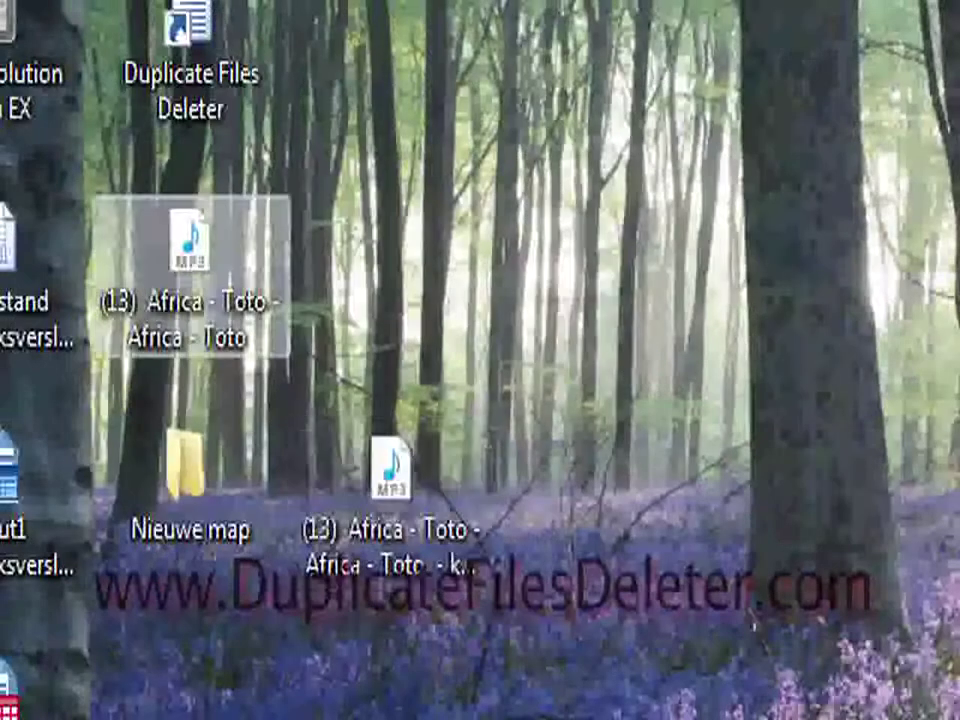
{"action": "left_click", "coordinate": [390, 500]}
{"action": "left_click", "coordinate": [190, 270]}
{"action": "left_click", "coordinate": [390, 500]}
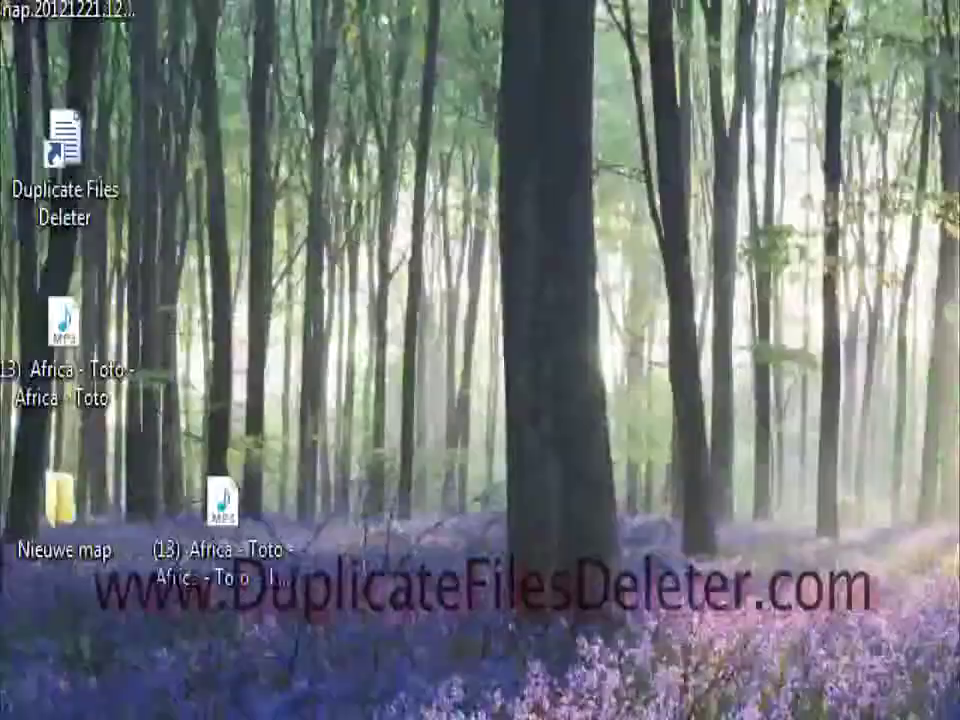
Add the Desktop folder to the items to be scanned.
{"action": "mouse_move", "coordinate": [44, 248]}
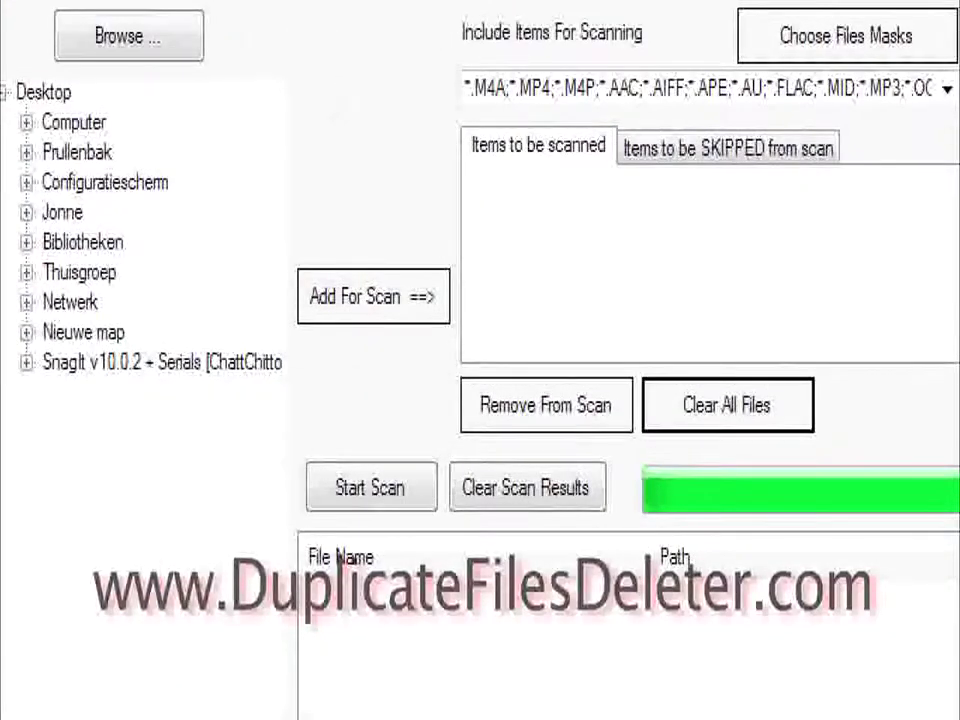
{"action": "left_click", "coordinate": [43, 92]}
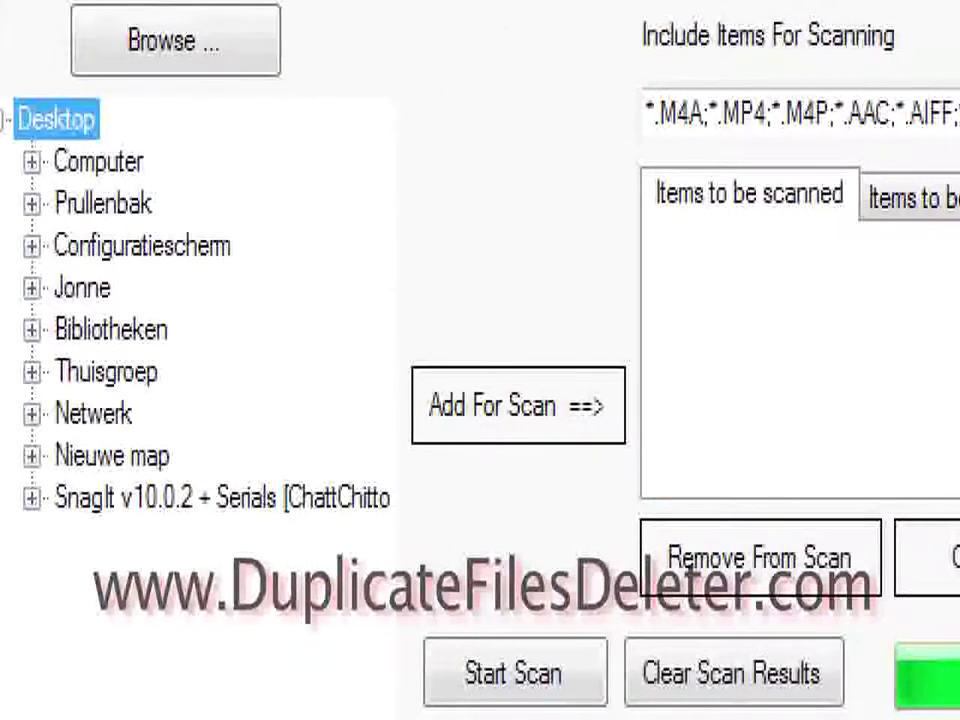
{"action": "left_click", "coordinate": [518, 405]}
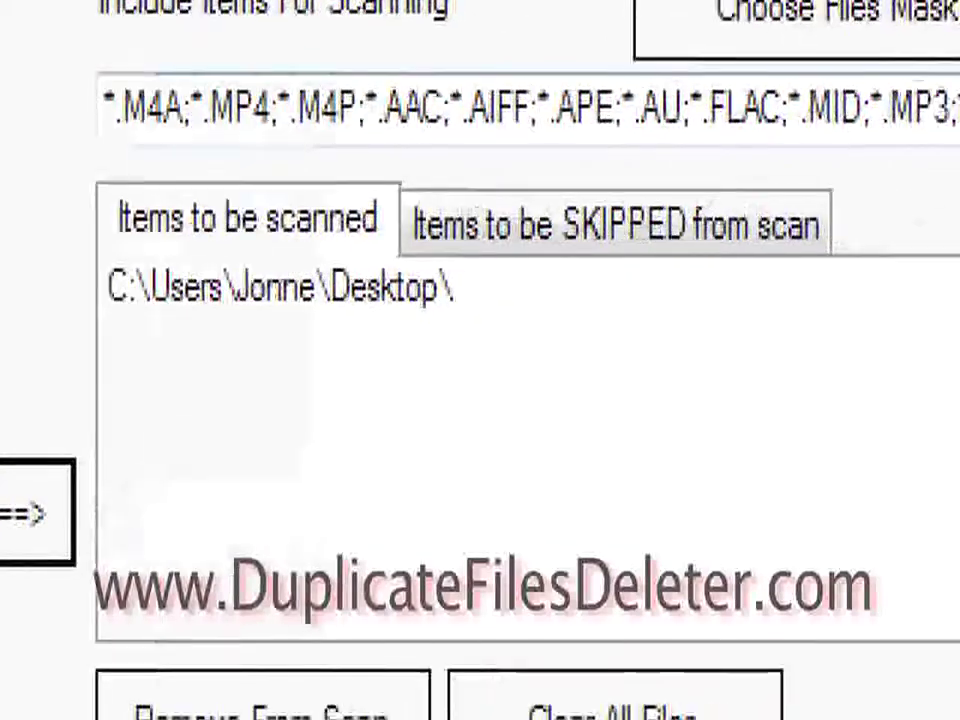
Set the included file masks to Music Files and start the duplicate scan.
{"action": "left_click", "coordinate": [916, 25]}
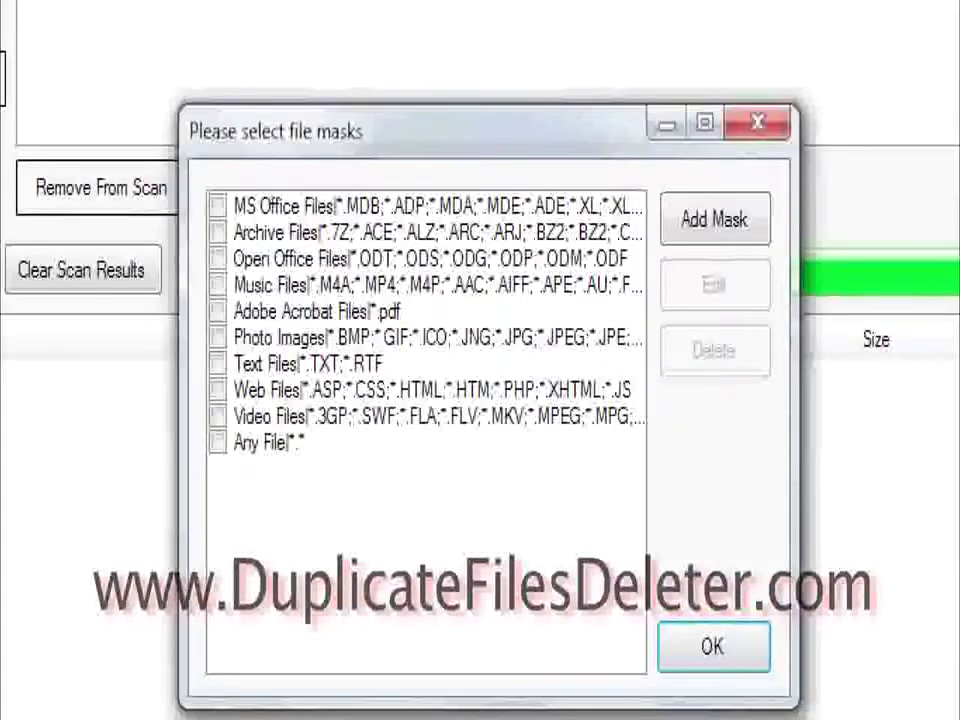
{"action": "left_click", "coordinate": [217, 285]}
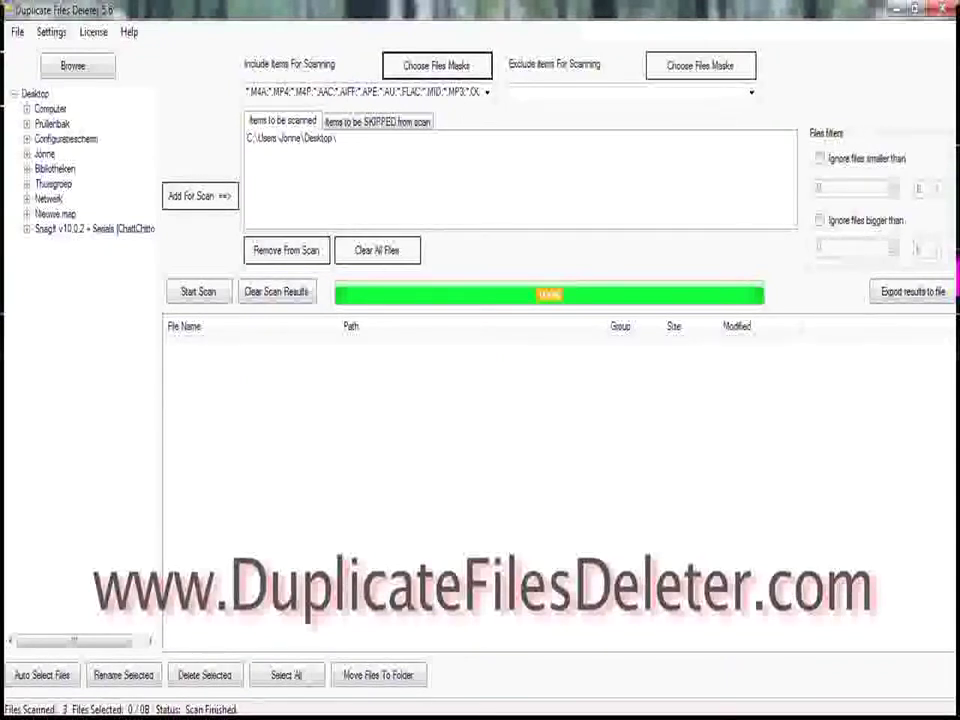
{"action": "left_click", "coordinate": [198, 291]}
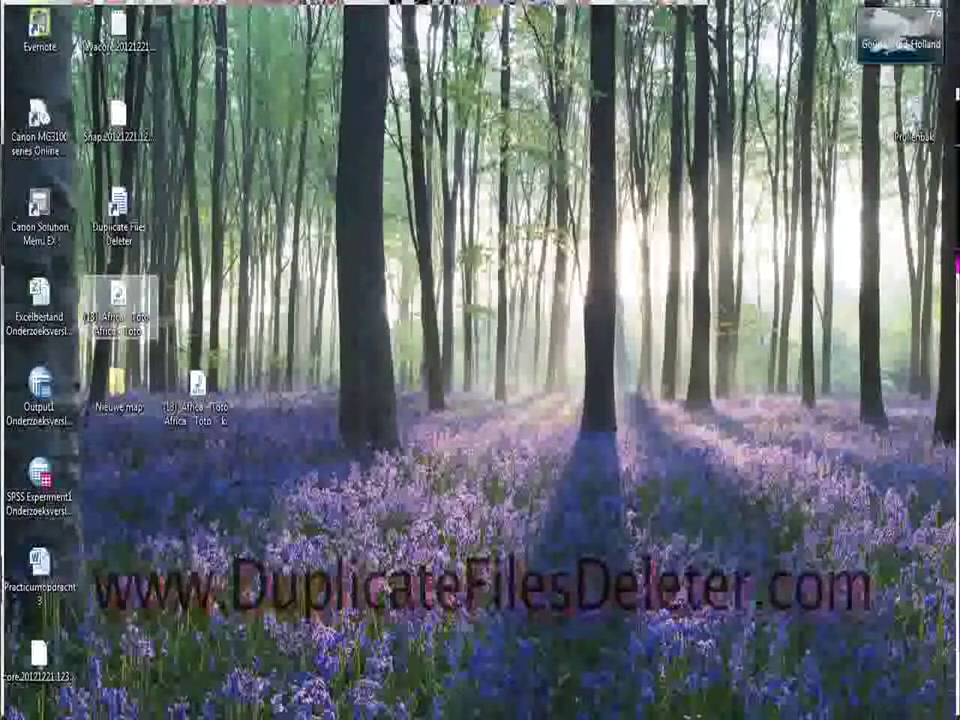
Open the Nieuwe map folder on the desktop and choose the Muziek library as the location for saving the text document.
{"action": "double_click", "coordinate": [117, 385]}
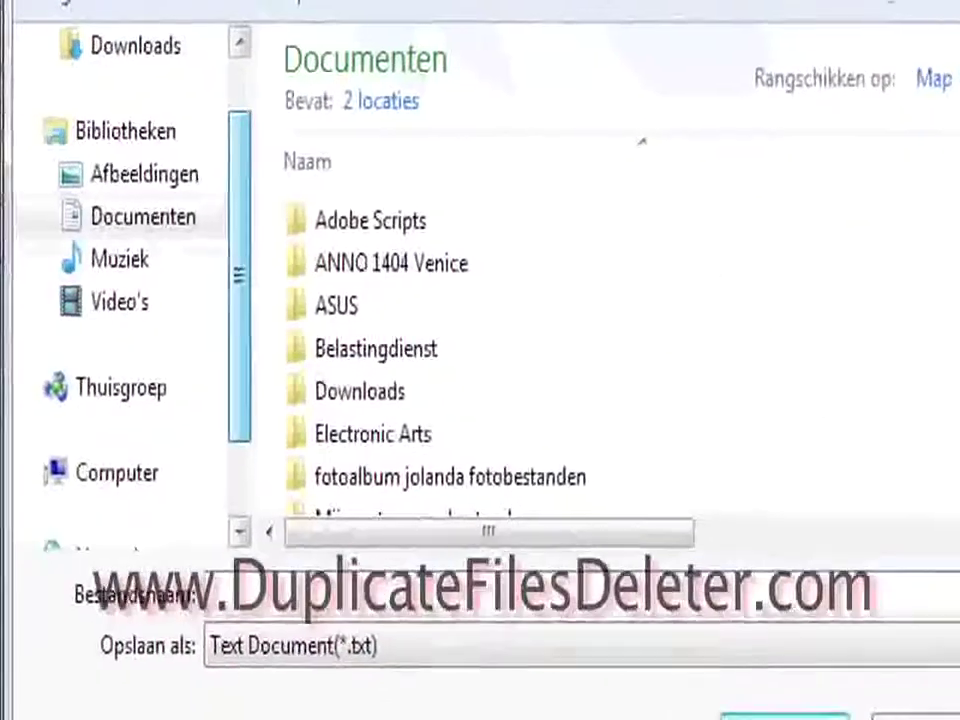
{"action": "left_click", "coordinate": [119, 259]}
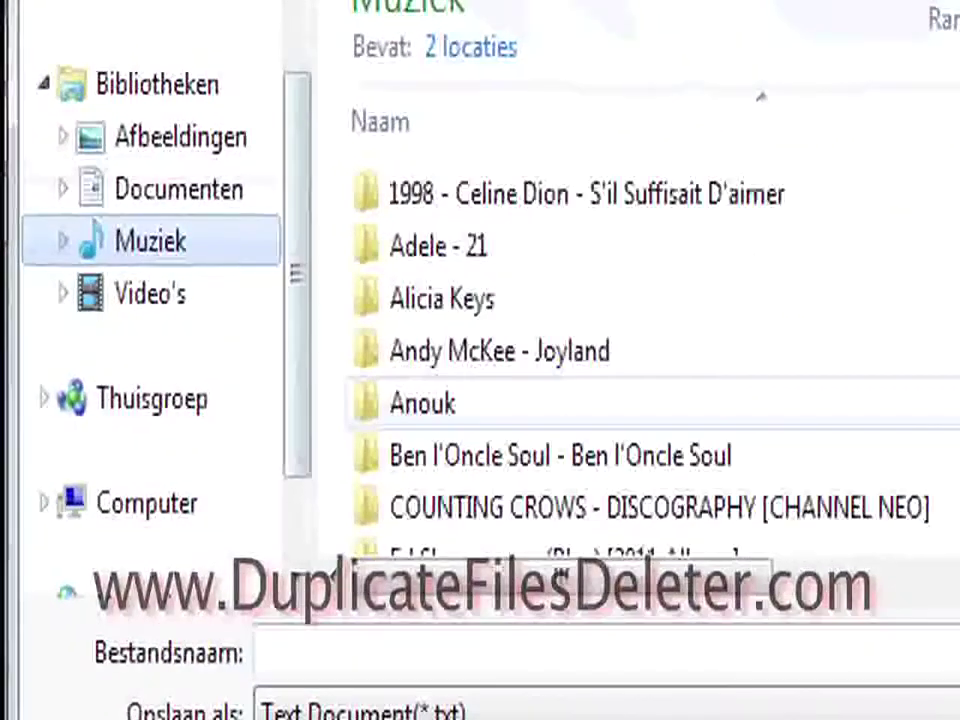
{"action": "scroll", "coordinate": [150, 300], "scroll_direction": "down", "scroll_amount": 1}
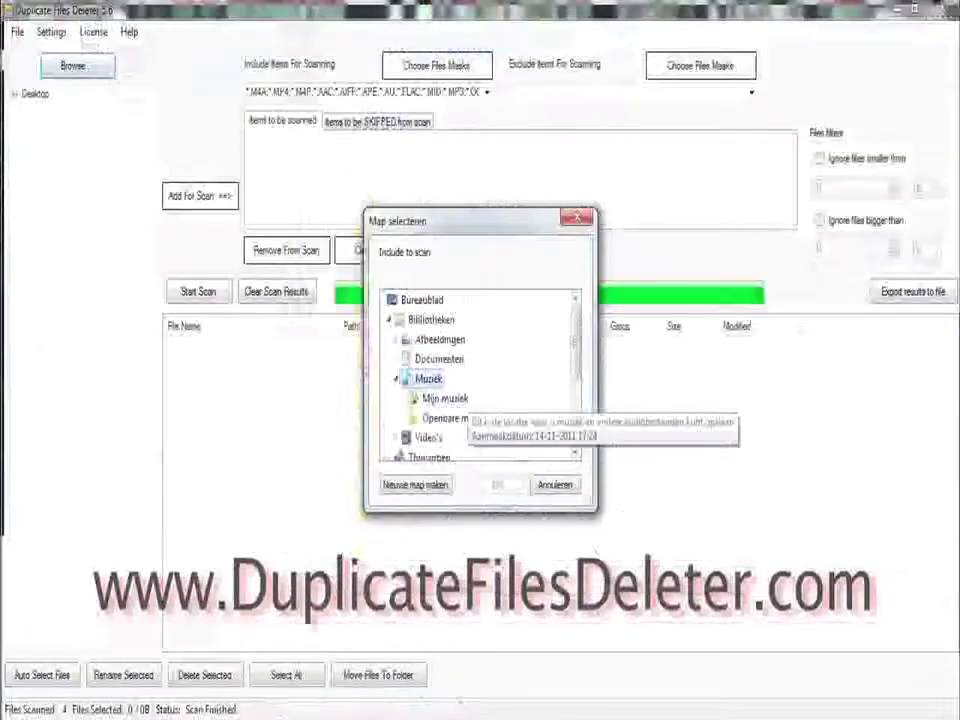
Choose the Mijn muziek folder under the Muziek library as a folder to include in the scan.
{"action": "double_click", "coordinate": [444, 397]}
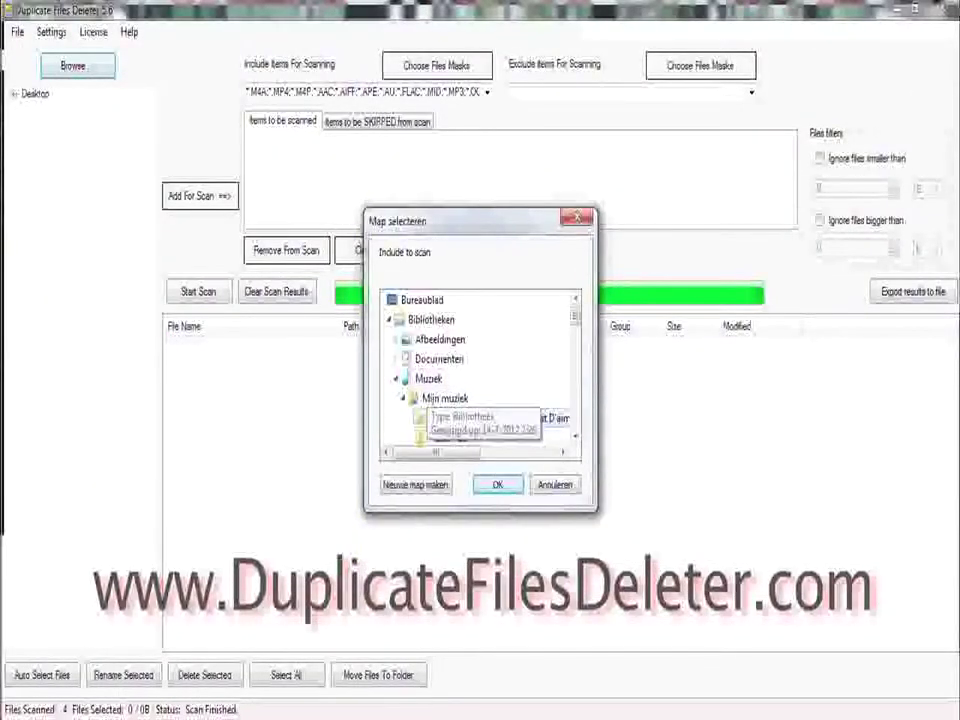
{"action": "left_click", "coordinate": [441, 399]}
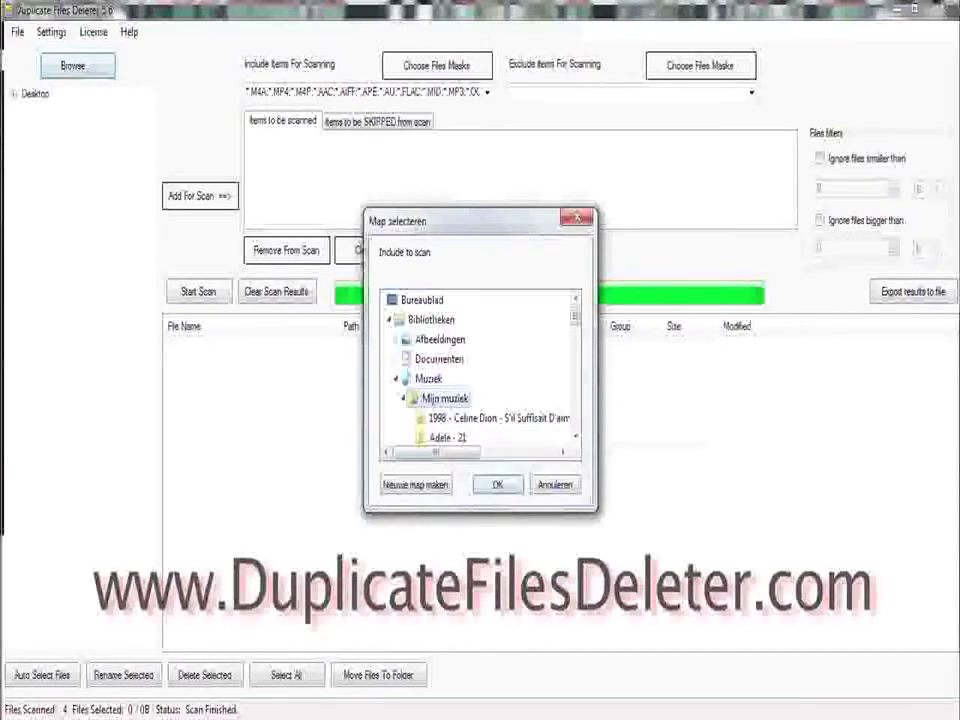
{"action": "left_click", "coordinate": [497, 484]}
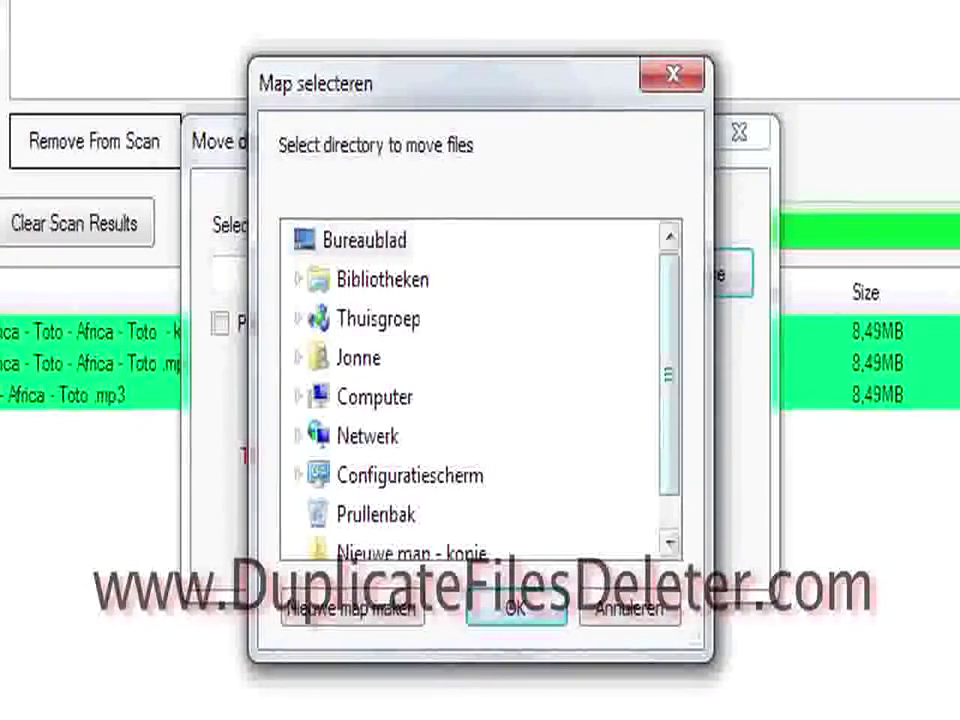
Move the duplicate files to the Mijn muziek folder without preserving the folder structure.
{"action": "scroll", "coordinate": [480, 390], "scroll_direction": "down", "scroll_amount": 1}
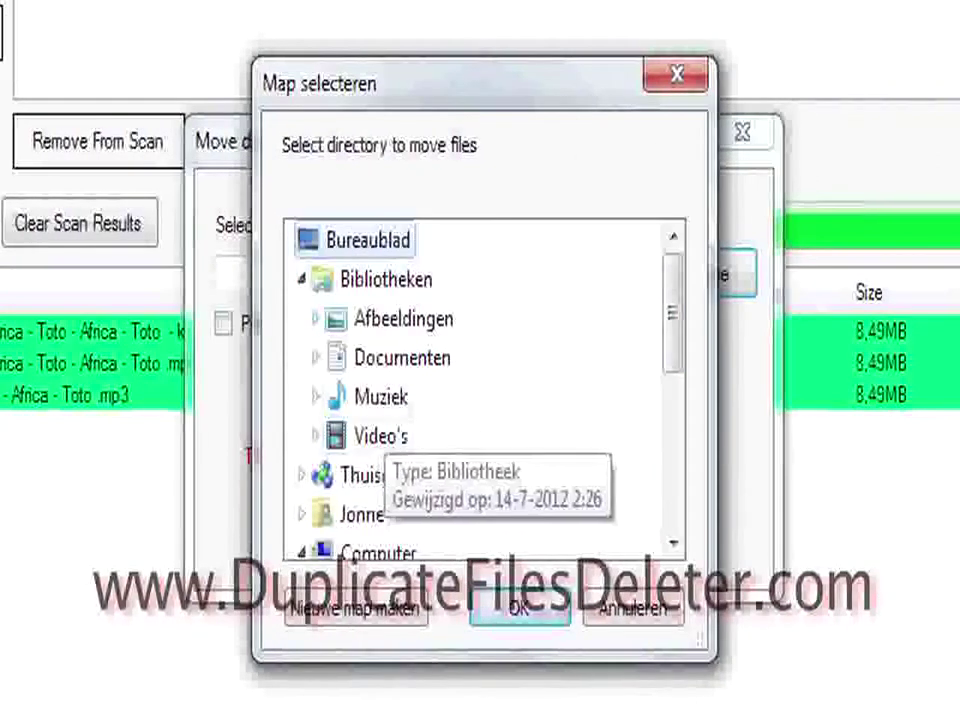
{"action": "left_click", "coordinate": [381, 397]}
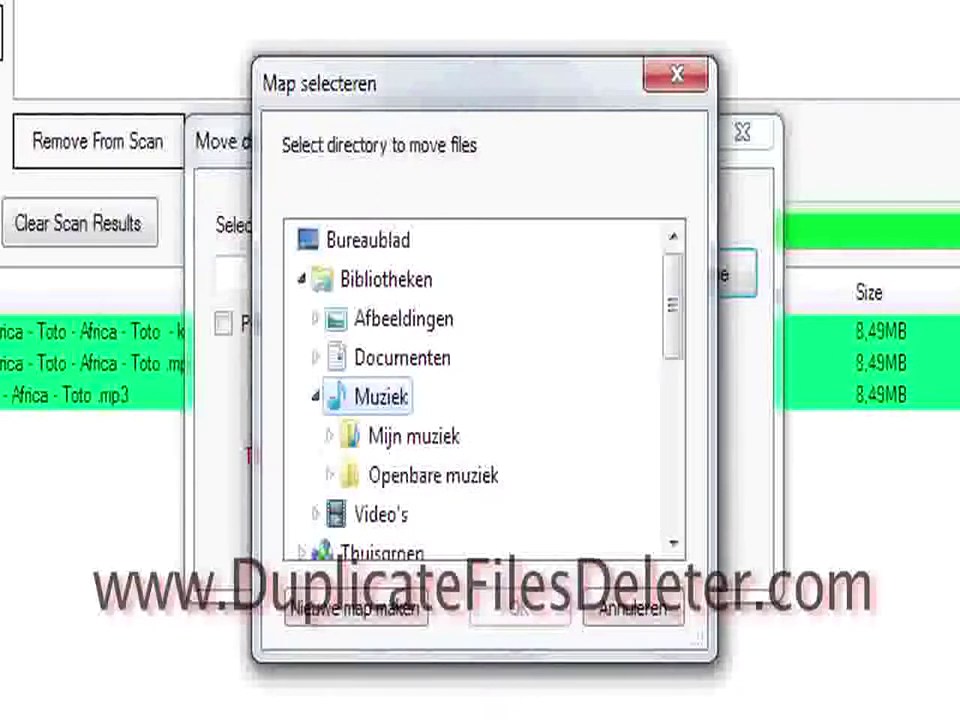
{"action": "left_click", "coordinate": [413, 436]}
{"action": "left_click", "coordinate": [519, 608]}
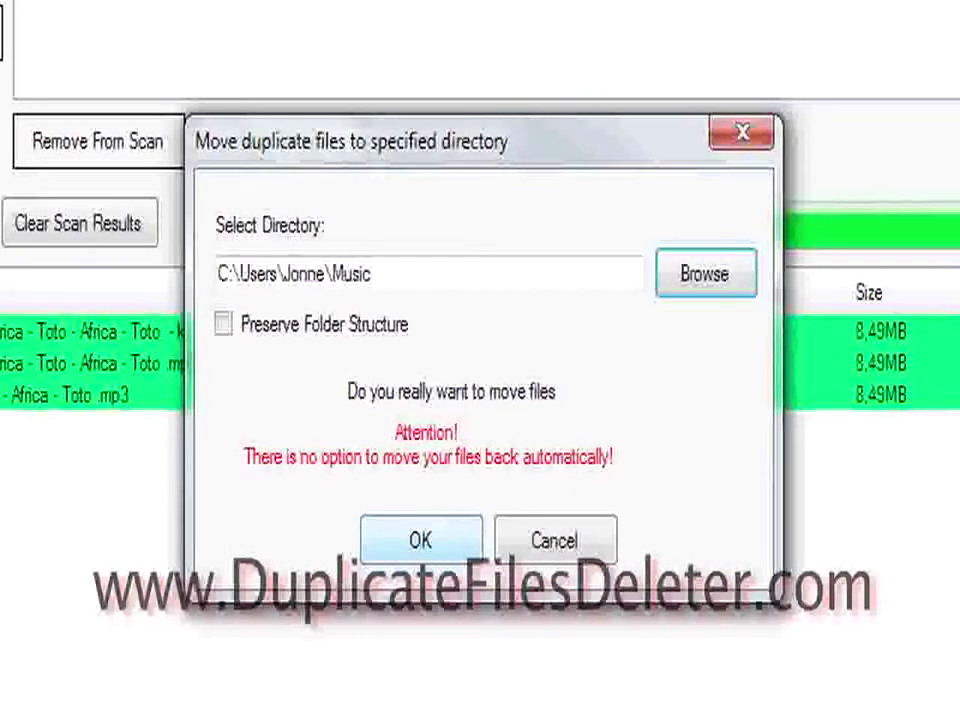
{"action": "left_click", "coordinate": [420, 540]}
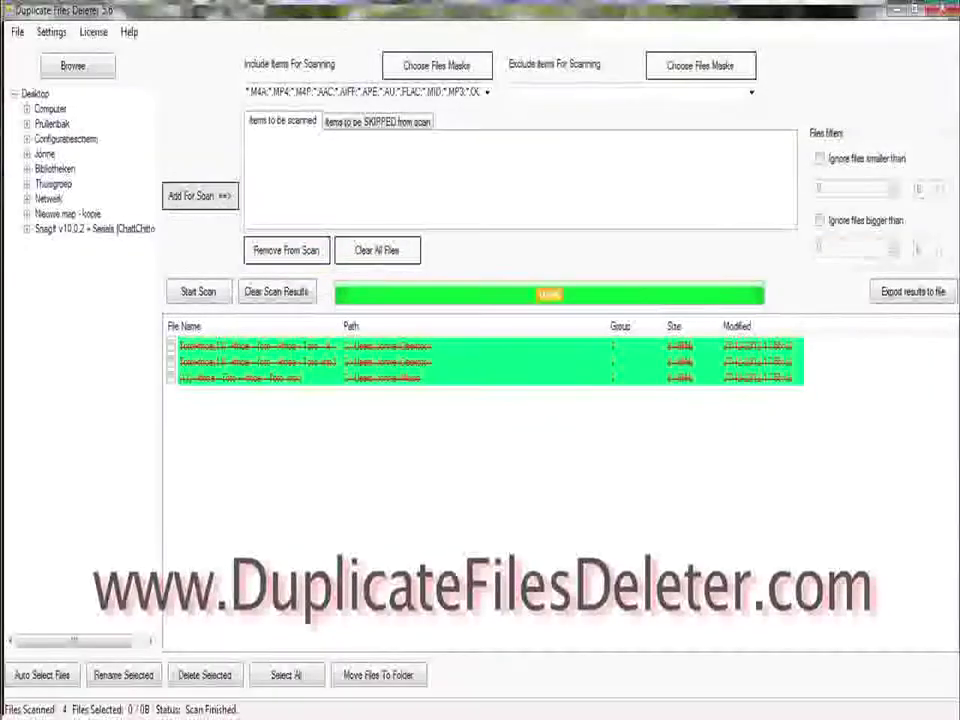
Add the Mijn muziek folder from the personal user folder to the items to be scanned.
{"action": "left_click", "coordinate": [73, 65]}
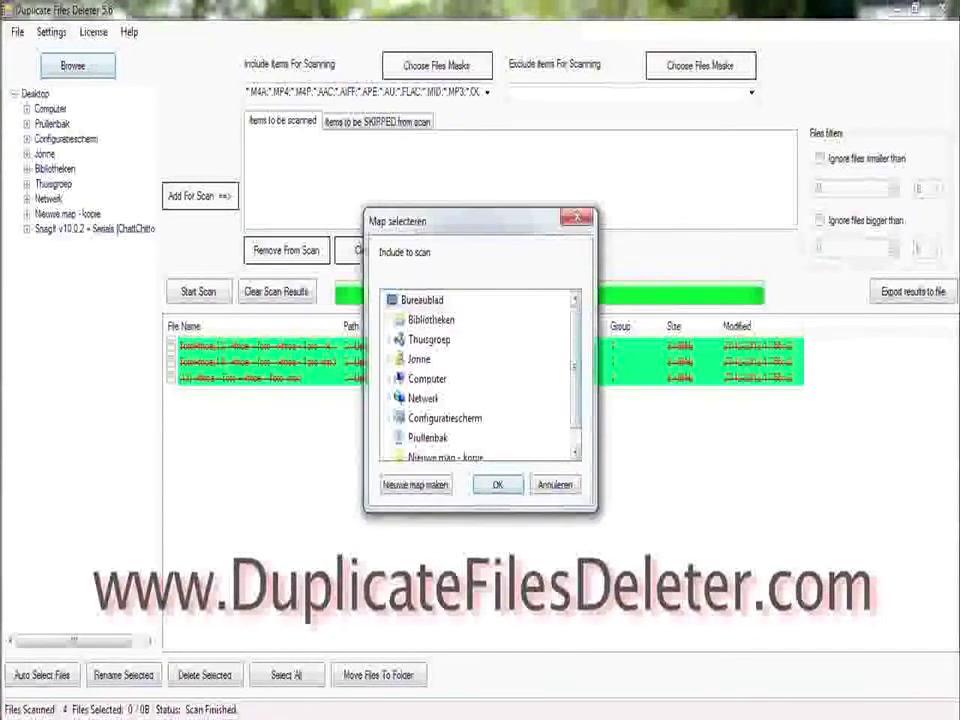
{"action": "left_click", "coordinate": [418, 359]}
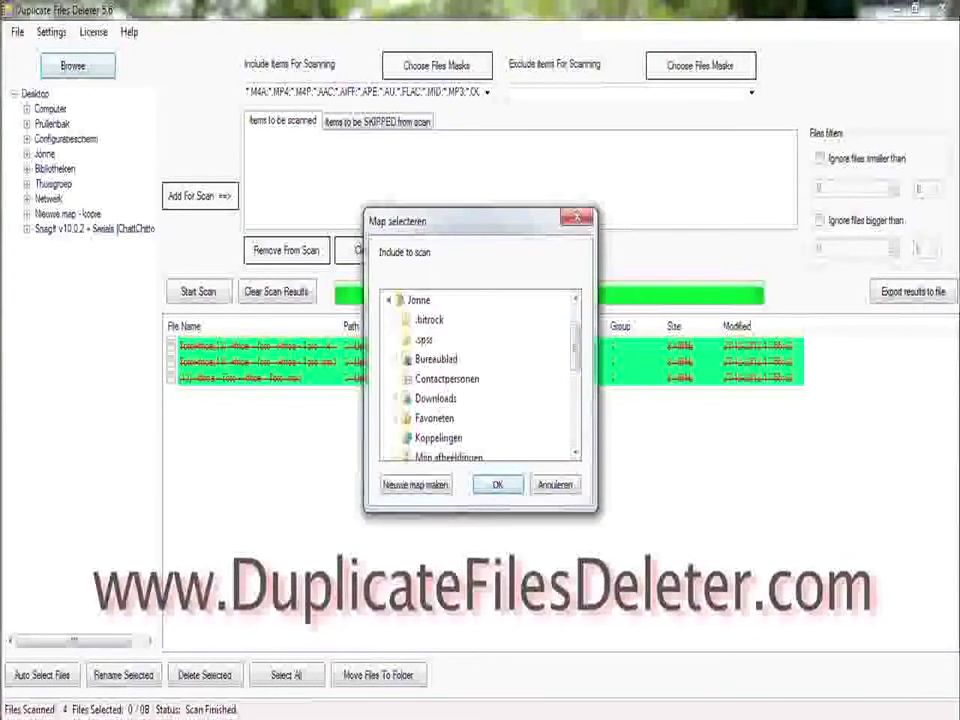
{"action": "left_click_drag", "start_coordinate": [574, 349], "coordinate": [574, 367]}
{"action": "scroll", "coordinate": [478, 378], "scroll_direction": "down", "scroll_amount": 1}
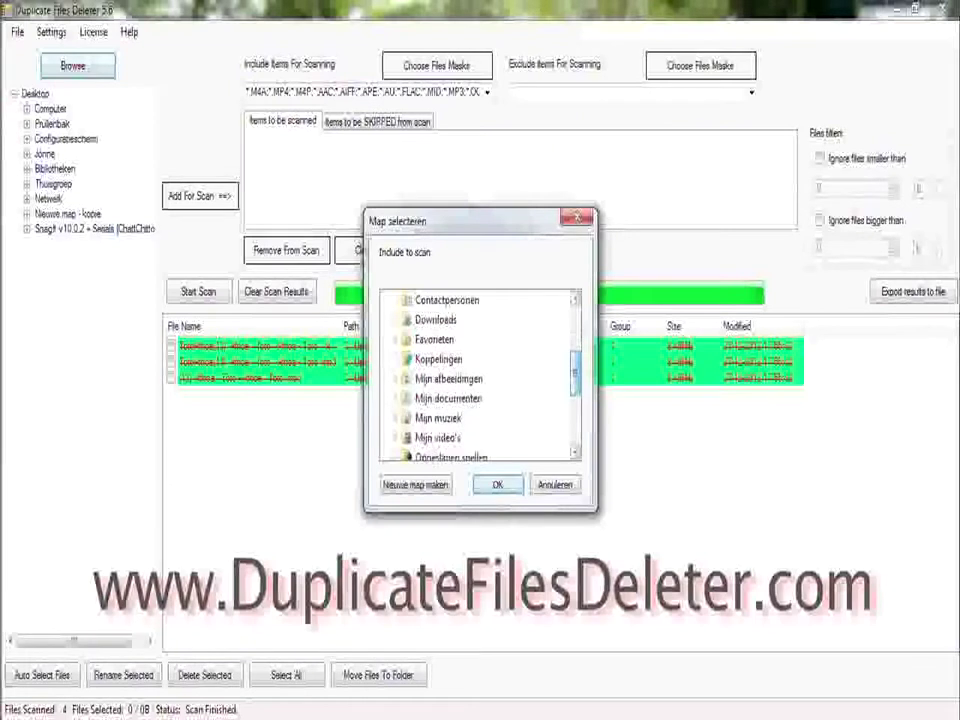
{"action": "left_click", "coordinate": [439, 356]}
{"action": "left_click", "coordinate": [497, 484]}
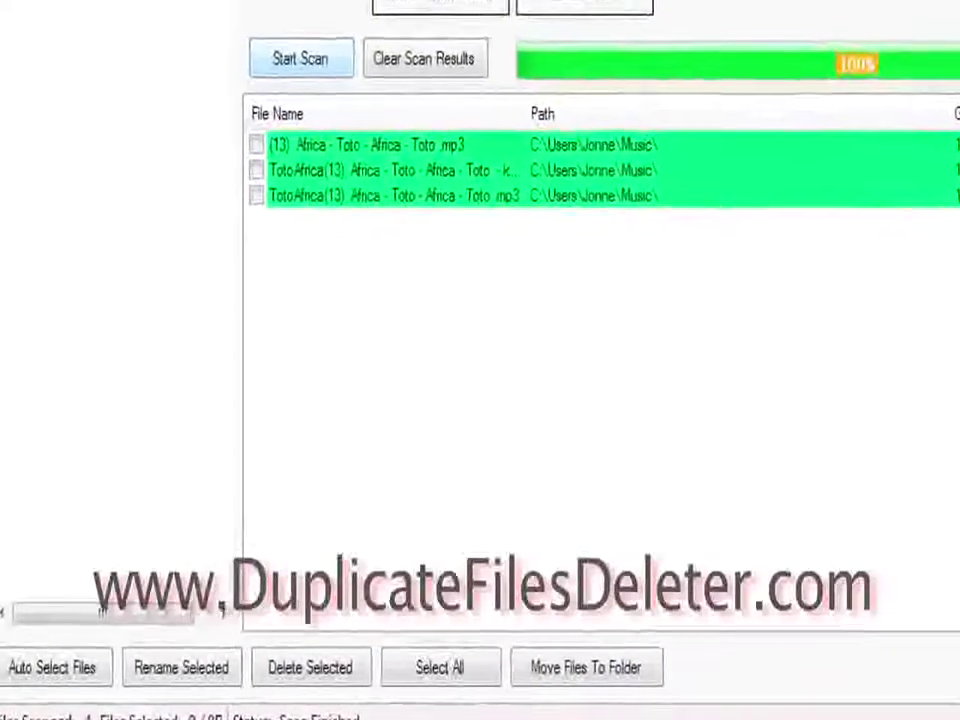
Move the two duplicates whose names begin with TotoAfrica to the Recycle Bin, keeping the (13) Africa - Toto file.
{"action": "left_click", "coordinate": [267, 145]}
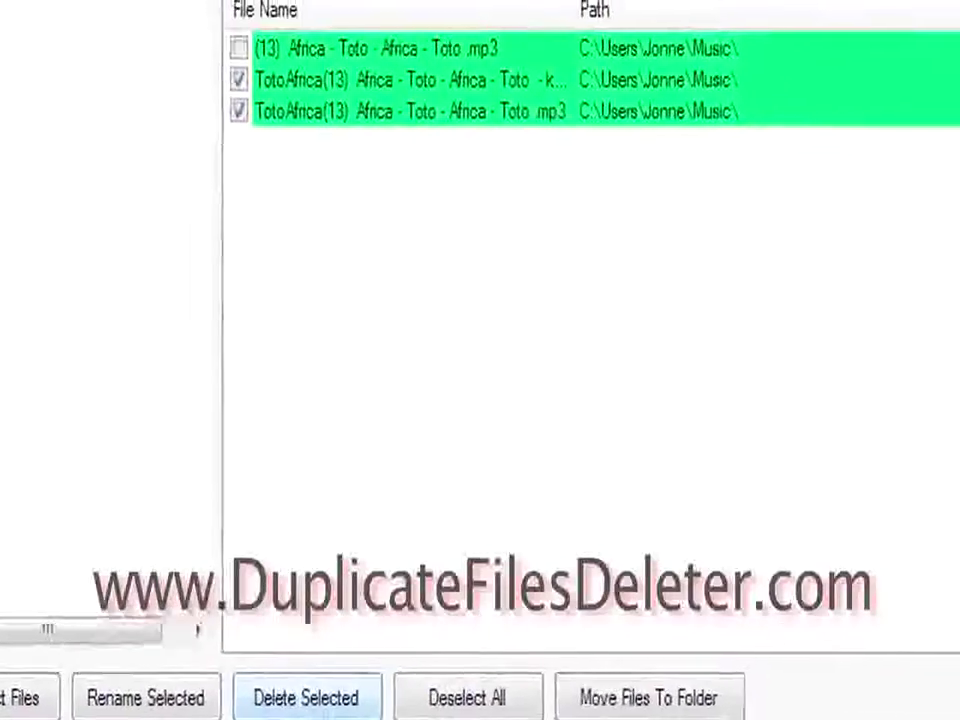
{"action": "left_click", "coordinate": [397, 661]}
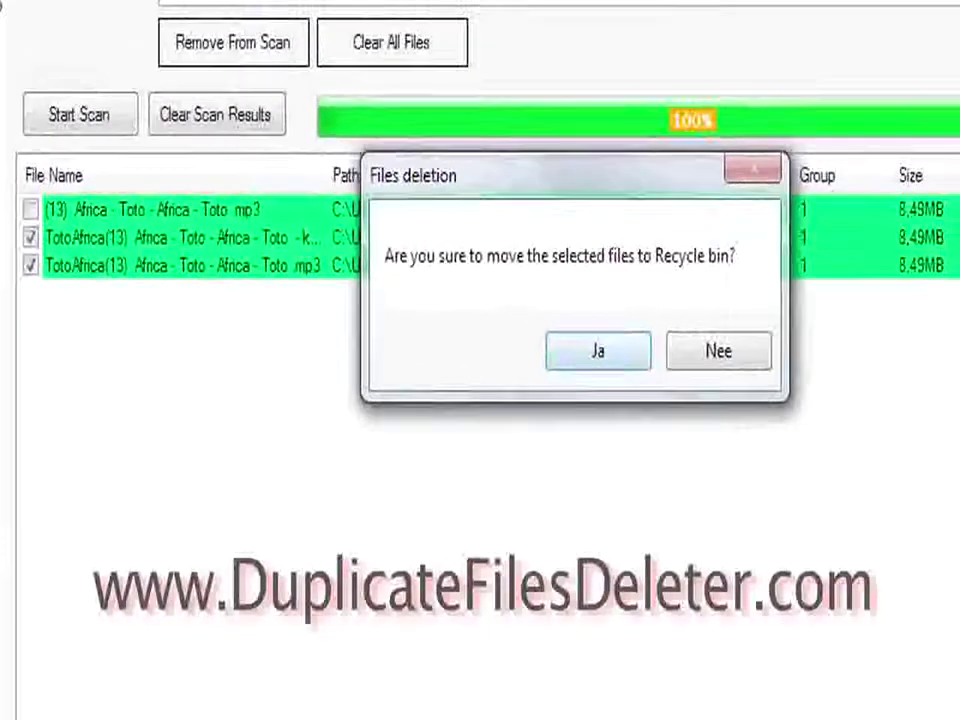
{"action": "key", "text": "Return"}
{"action": "key", "text": "Return"}
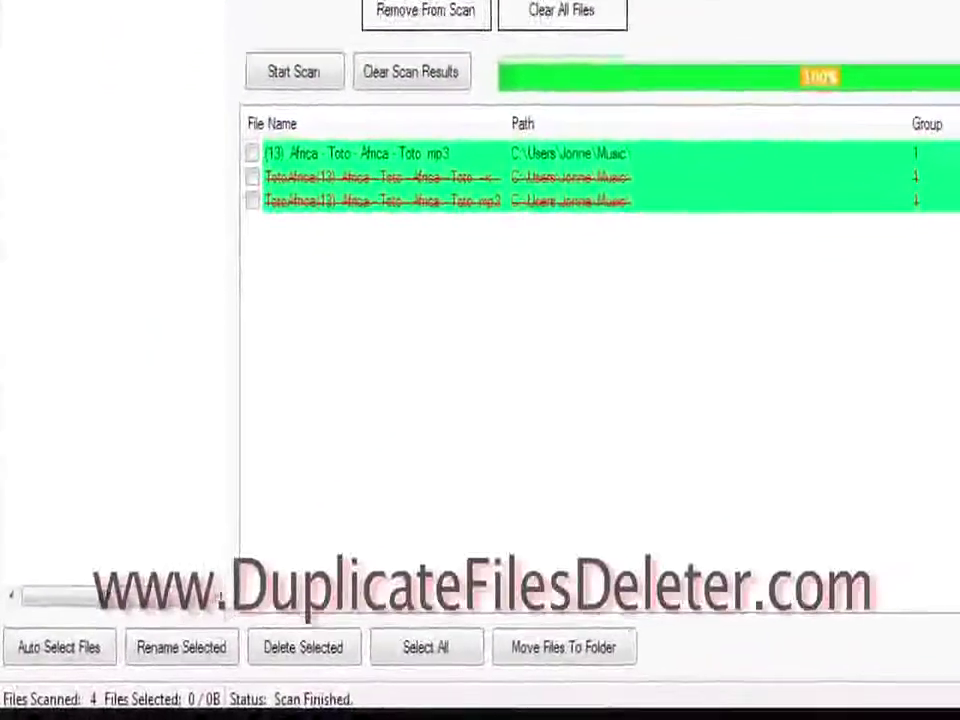
Rename the remaining (13) Africa - Toto file with the prefix Toto-Africa and clear the scan results.
{"action": "left_click", "coordinate": [252, 153]}
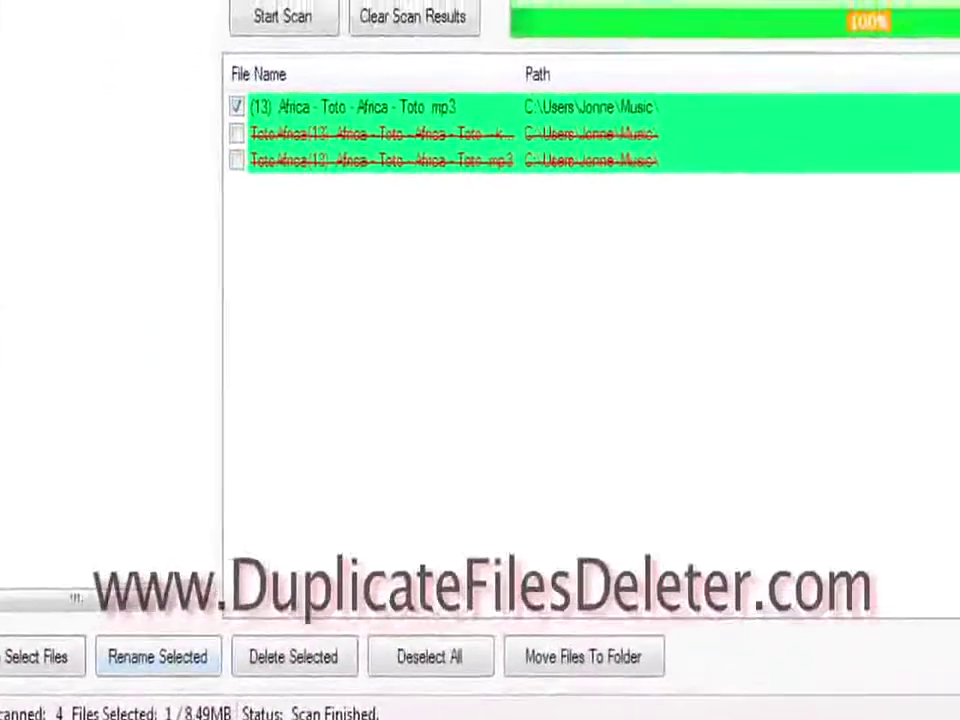
{"action": "left_click", "coordinate": [157, 656]}
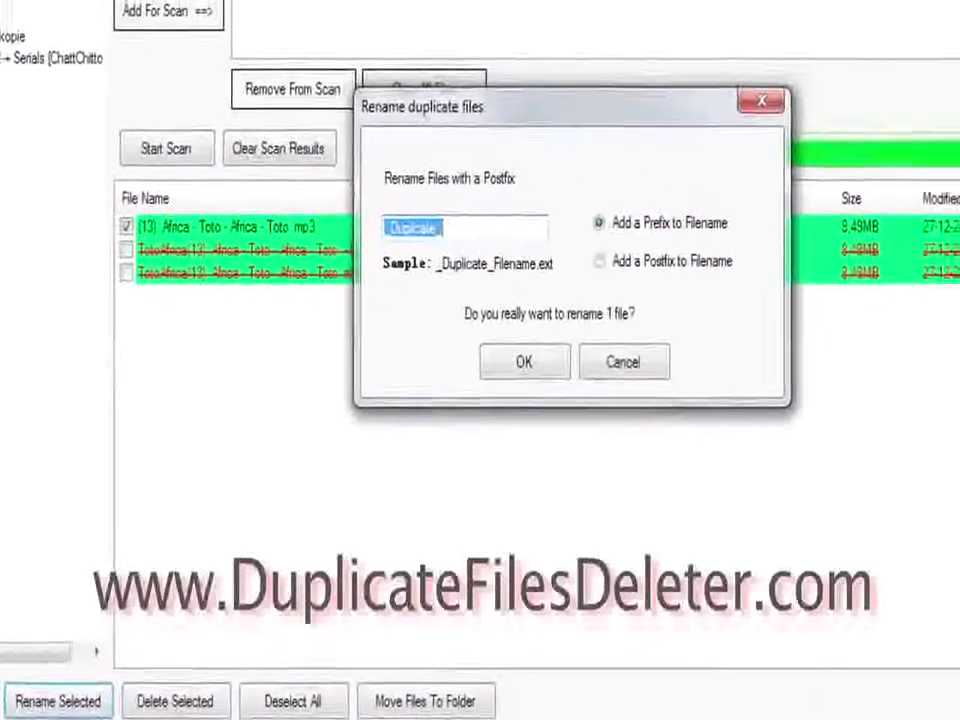
{"action": "key", "text": "BackSpace"}
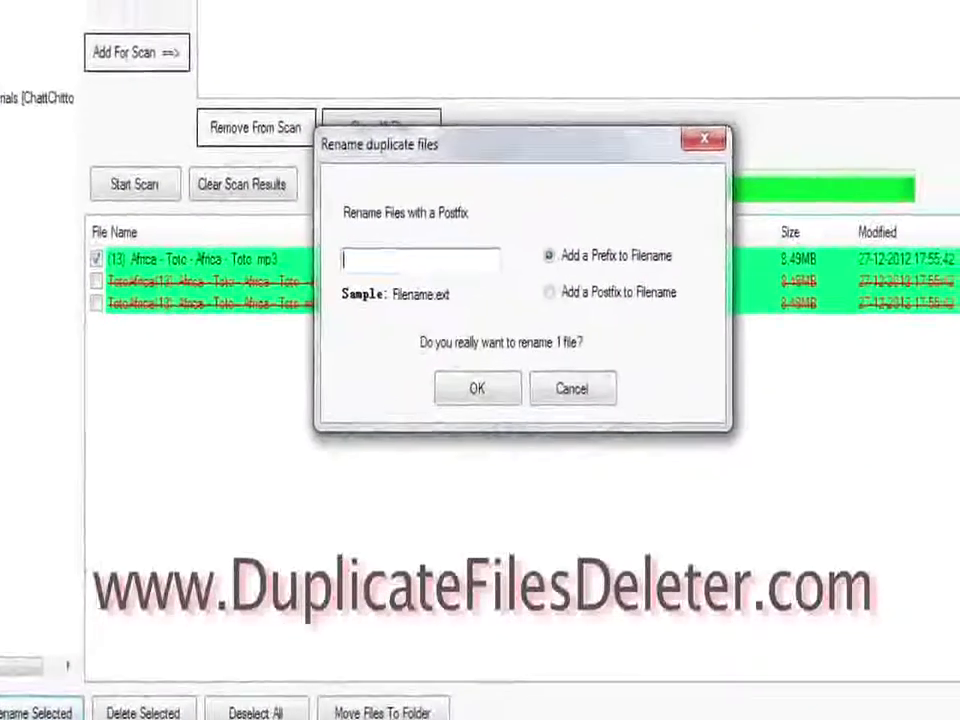
{"action": "type", "text": "Toto-Africa"}
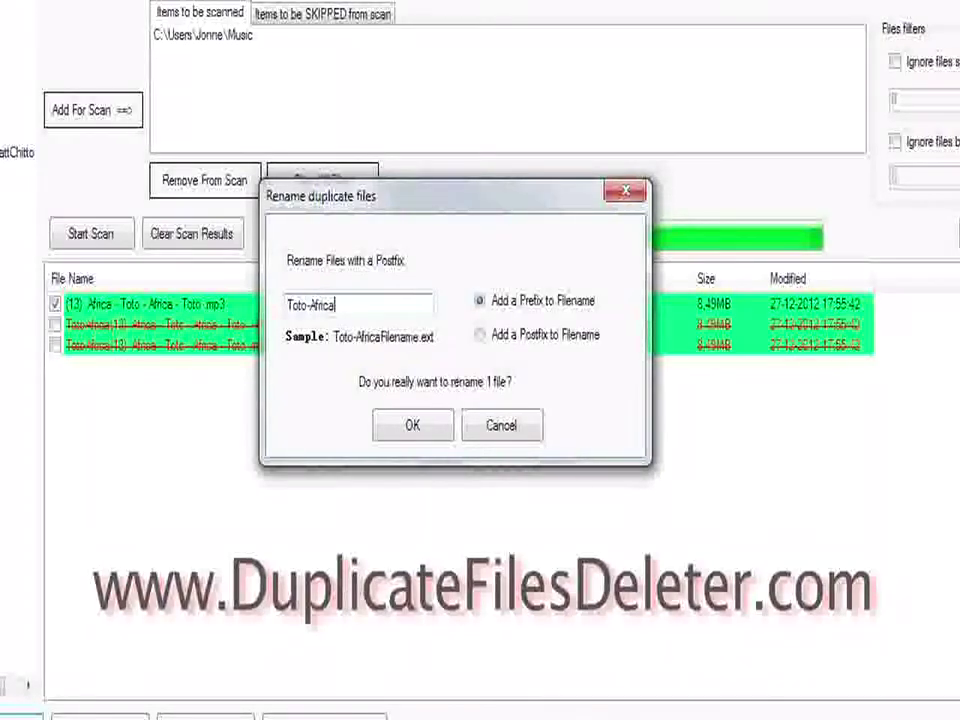
{"action": "type", "text": ".mp3"}
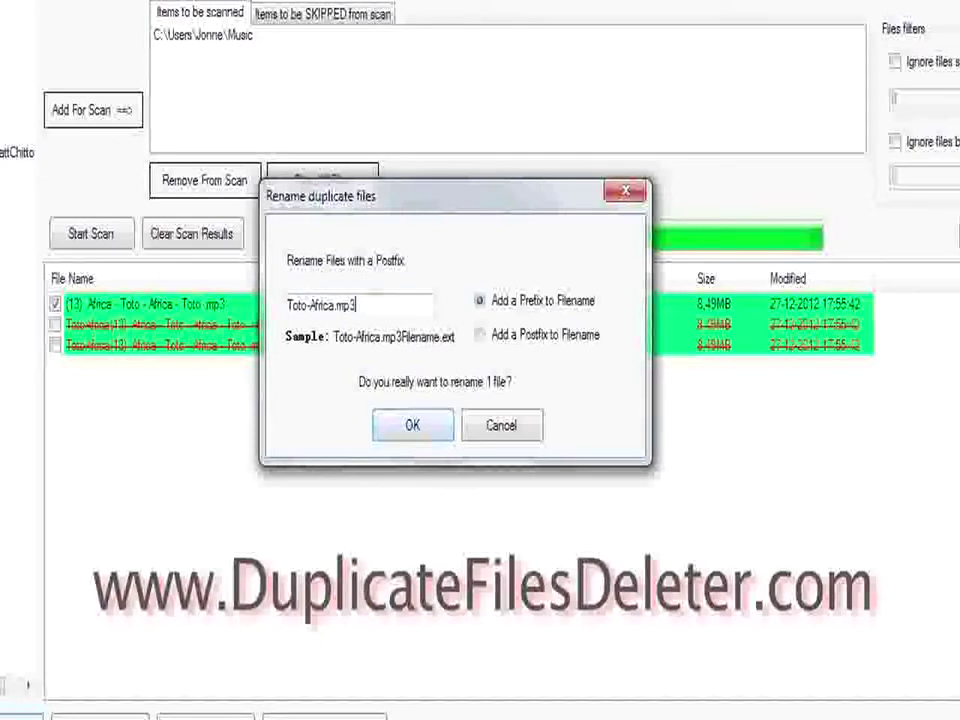
{"action": "key", "text": "BackSpace"}
{"action": "key", "text": "BackSpace"}
{"action": "key", "text": "BackSpace"}
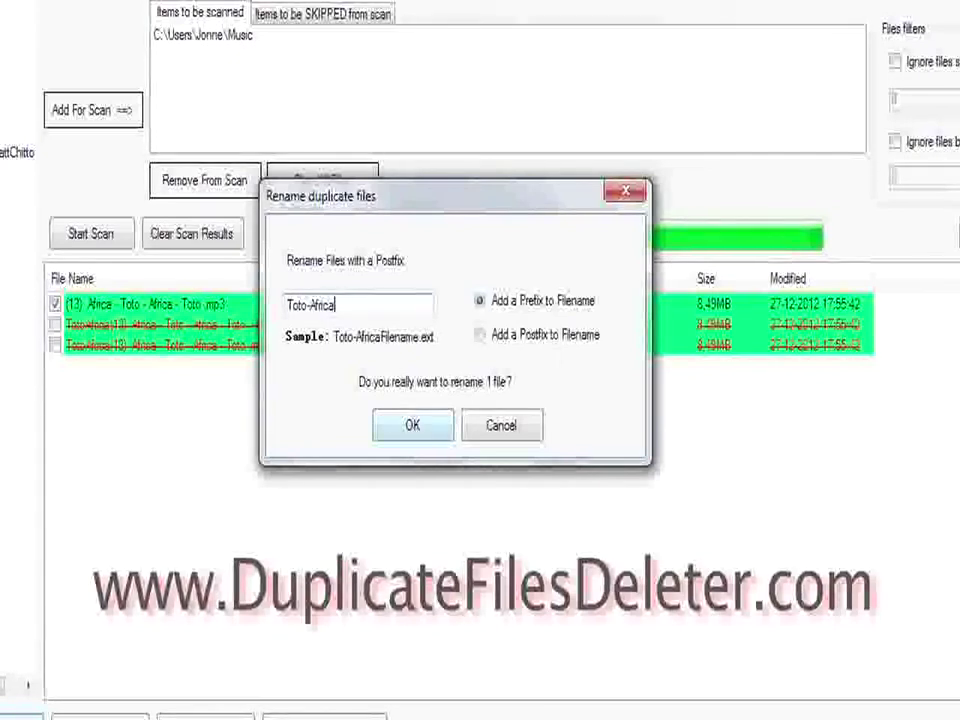
{"action": "key", "text": "Return"}
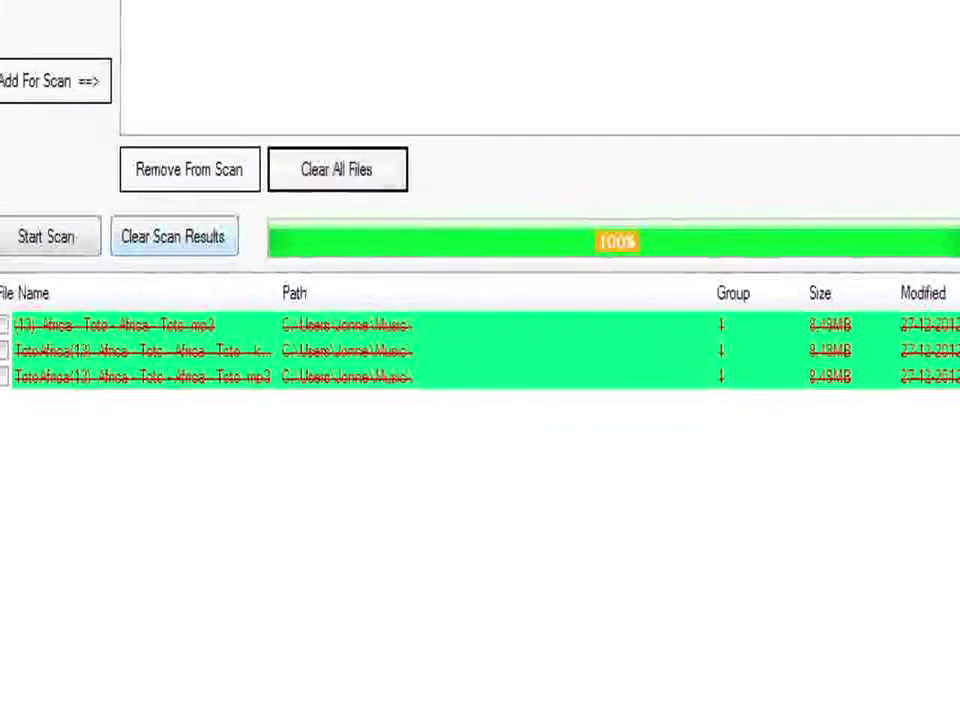
{"action": "left_click", "coordinate": [173, 236]}
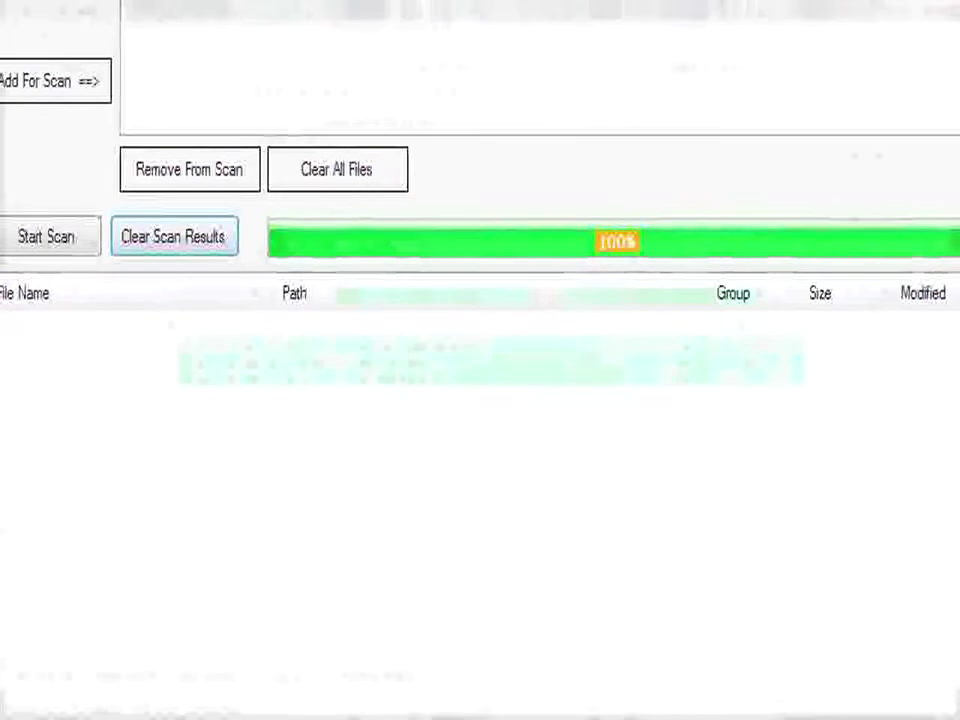